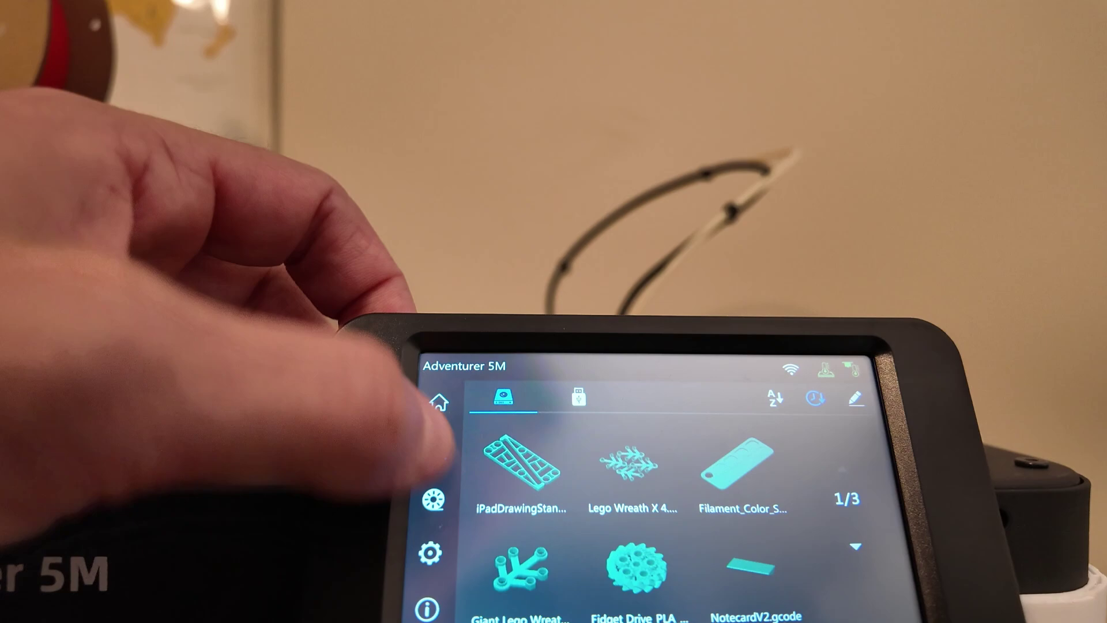
Leave the print file list and show Machine Info with the 0.4mm nozzle and firmware 2.7.5.
{"action": "left_click", "coordinate": [427, 516]}
{"action": "left_click", "coordinate": [424, 571]}
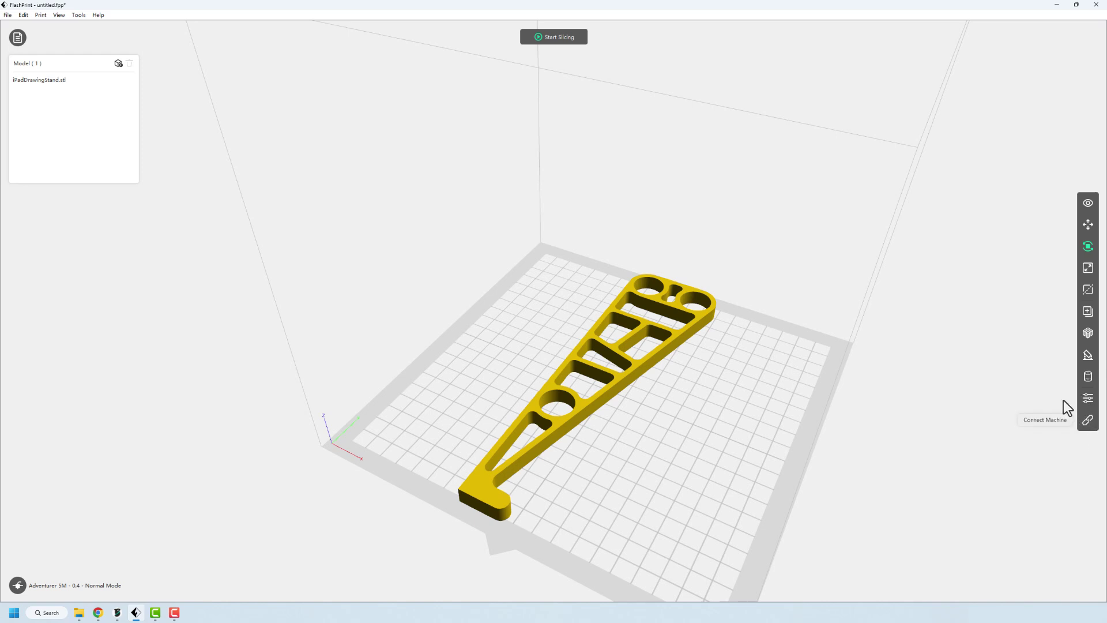
Cancel the Slice dialog without slicing and bring up the machine type, nozzle and mode menu.
{"action": "left_click", "coordinate": [555, 37]}
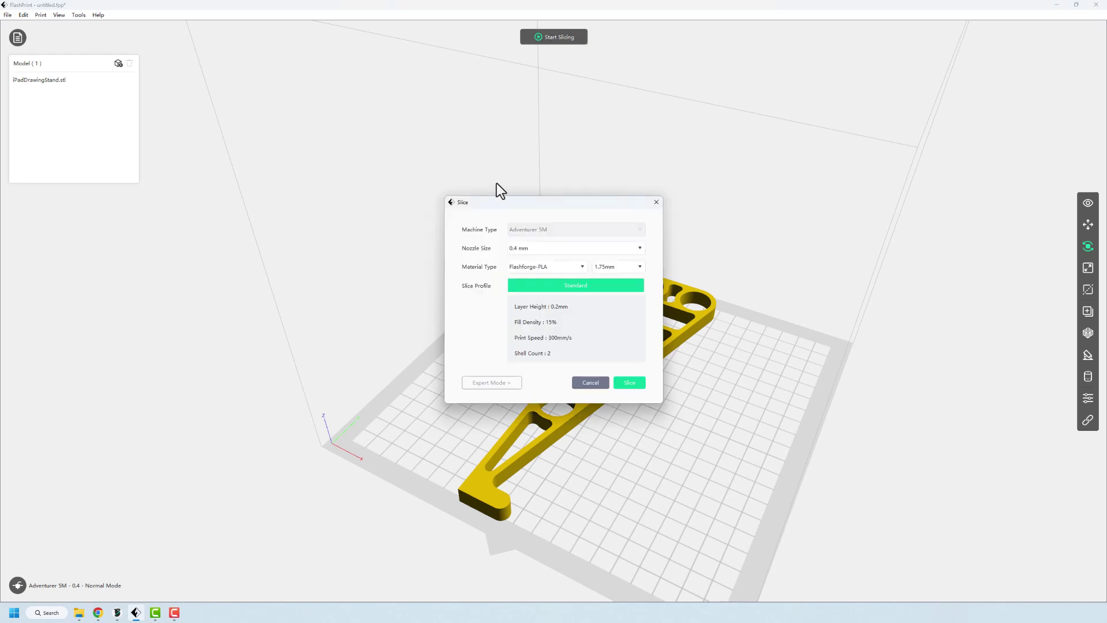
{"action": "left_click", "coordinate": [591, 386]}
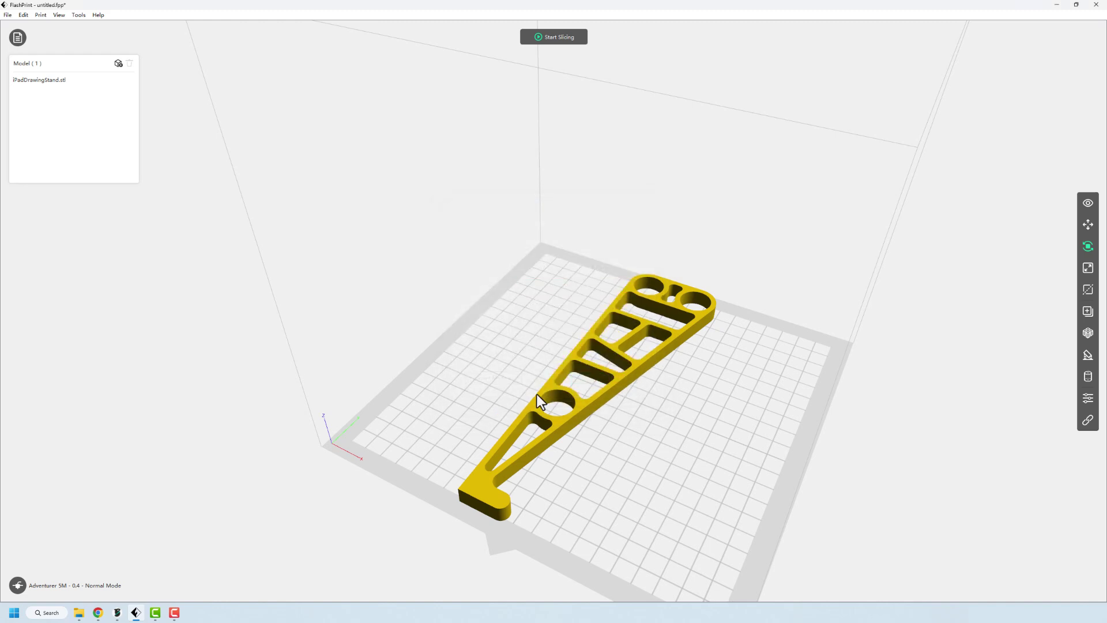
{"action": "left_click", "coordinate": [18, 585]}
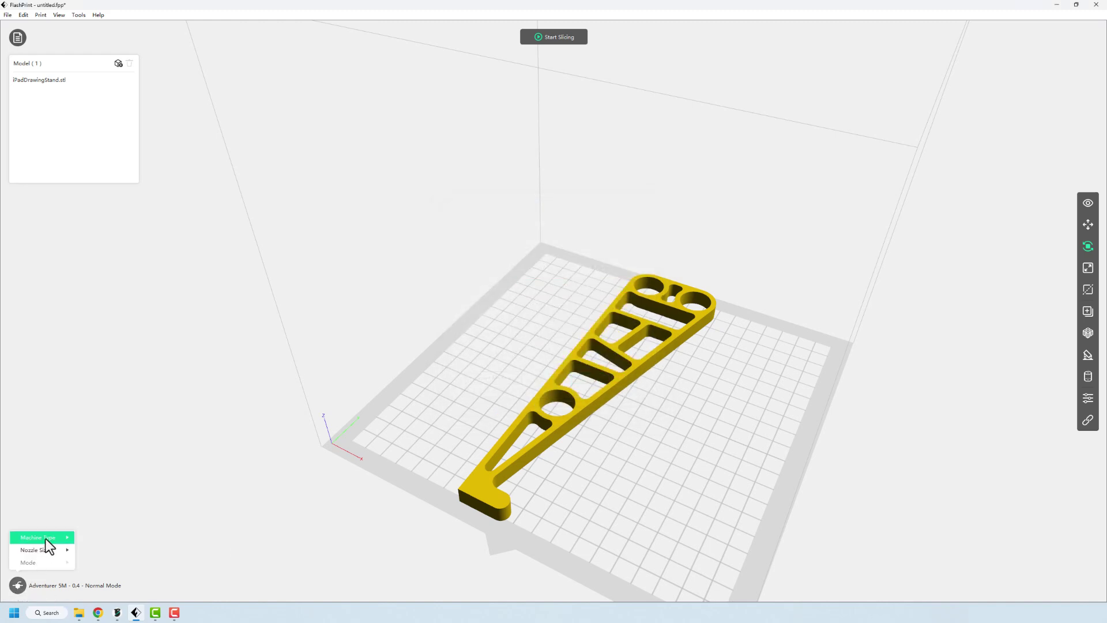
Browse the Machine Type printer list and reselect Adventurer 5M as the target printer.
{"action": "mouse_move", "coordinate": [46, 538]}
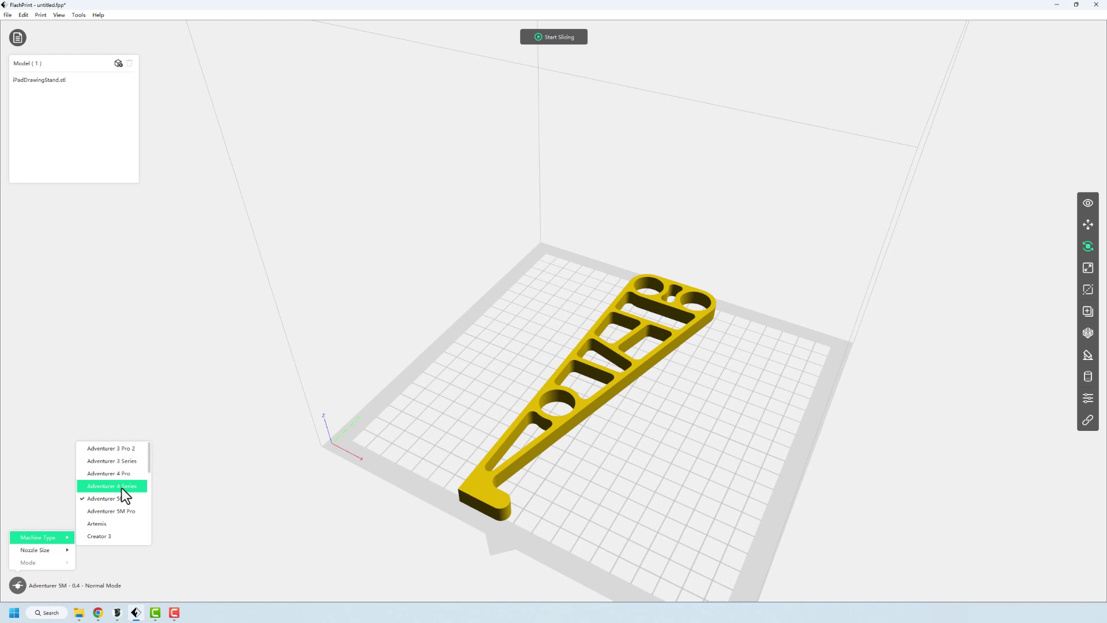
{"action": "scroll", "coordinate": [122, 488], "scroll_direction": "down", "scroll_amount": 5}
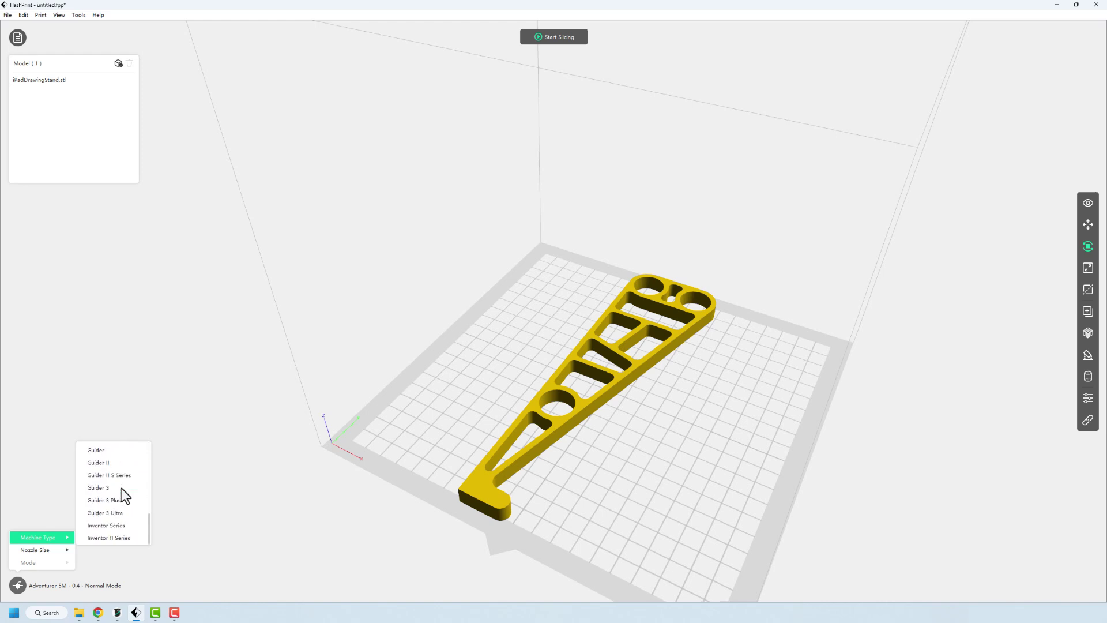
{"action": "scroll", "coordinate": [121, 487], "scroll_direction": "up", "scroll_amount": 5}
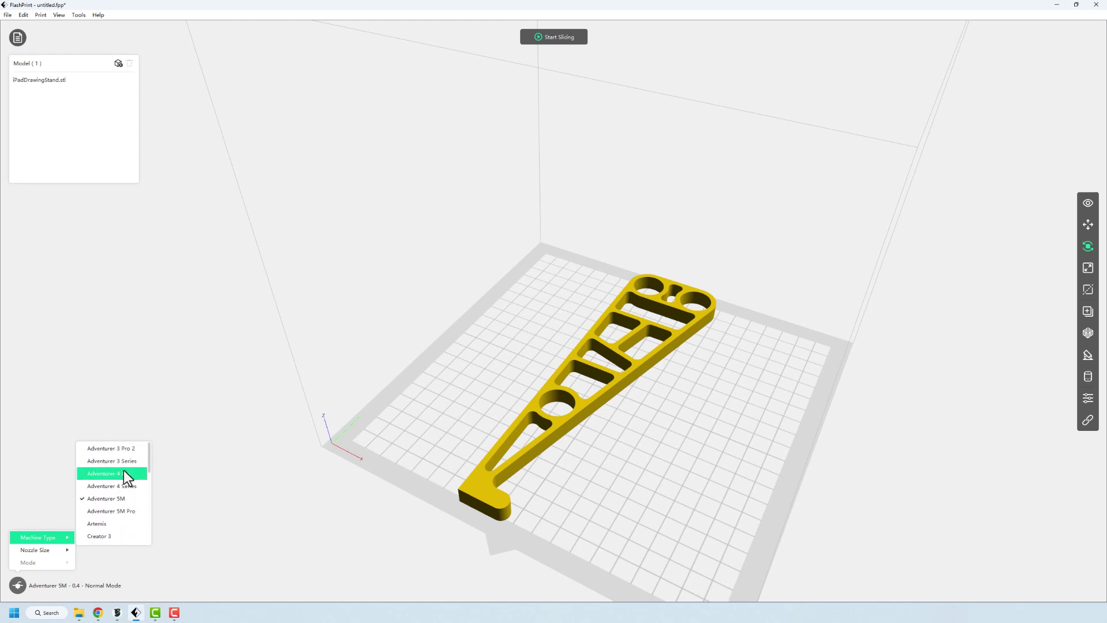
{"action": "left_click", "coordinate": [203, 414]}
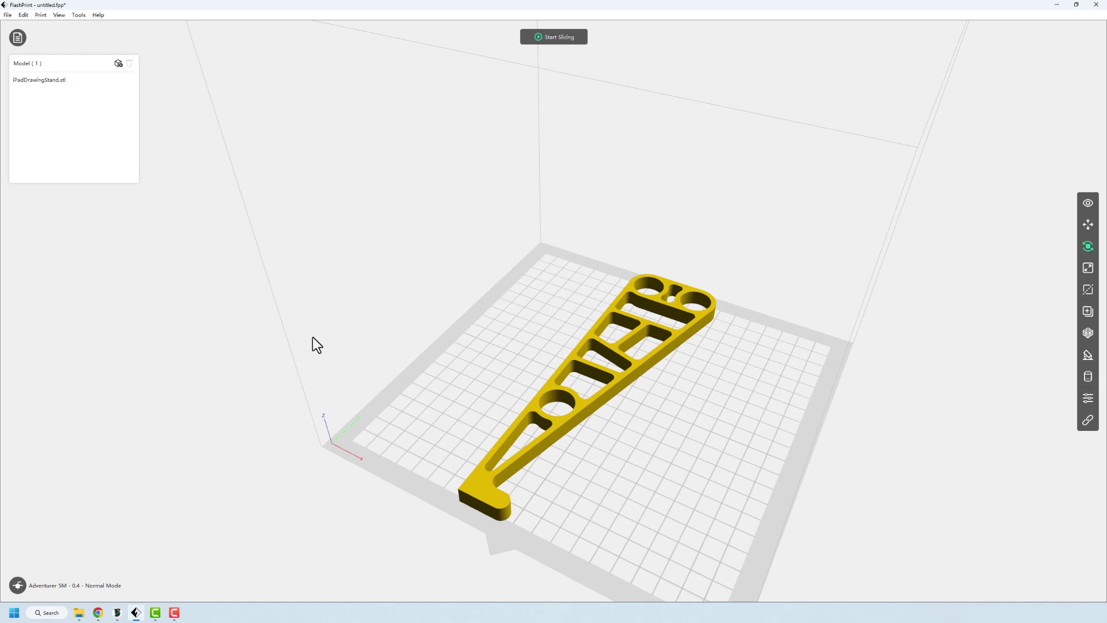
Confirm the 0.4 mm nozzle and Flashforge-PLA material, then switch the Slice dialog to Expert Mode.
{"action": "left_click", "coordinate": [548, 37]}
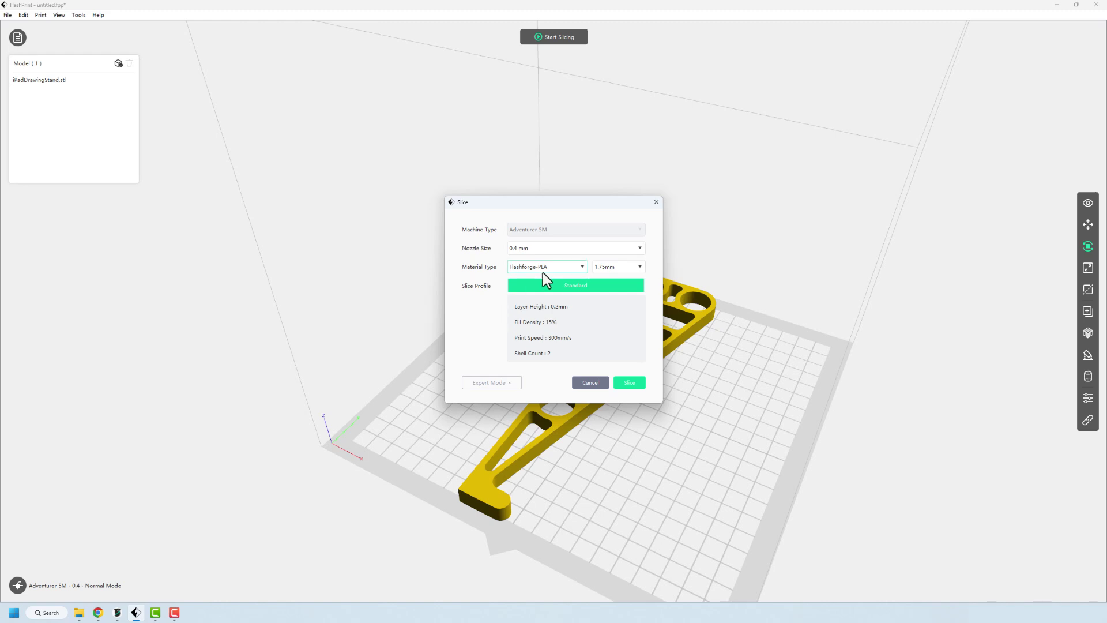
{"action": "left_click", "coordinate": [549, 249]}
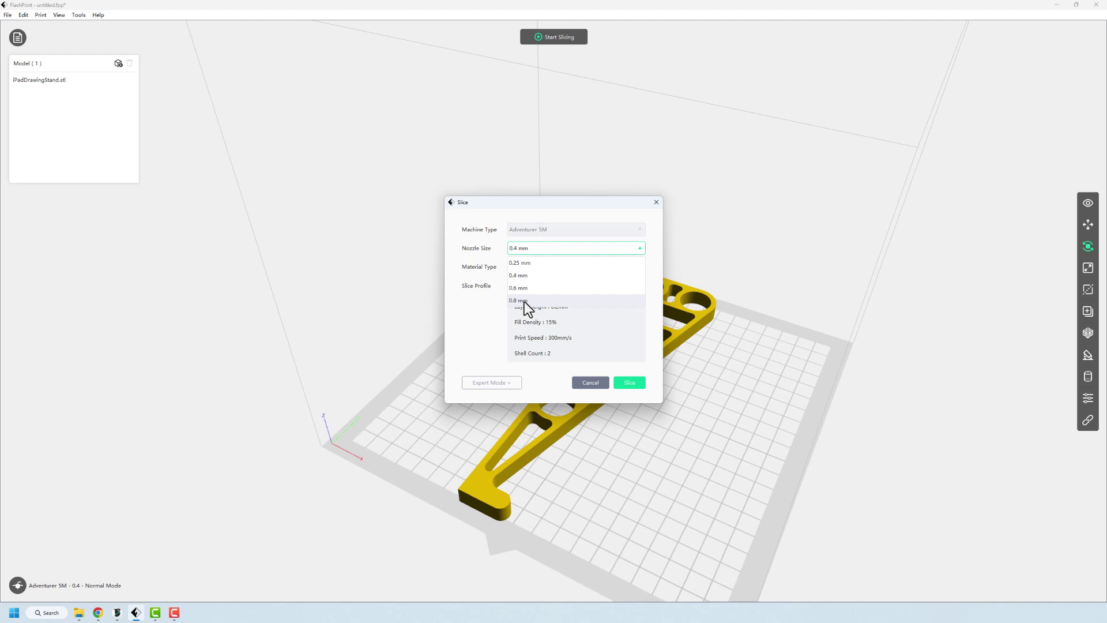
{"action": "left_click", "coordinate": [470, 250]}
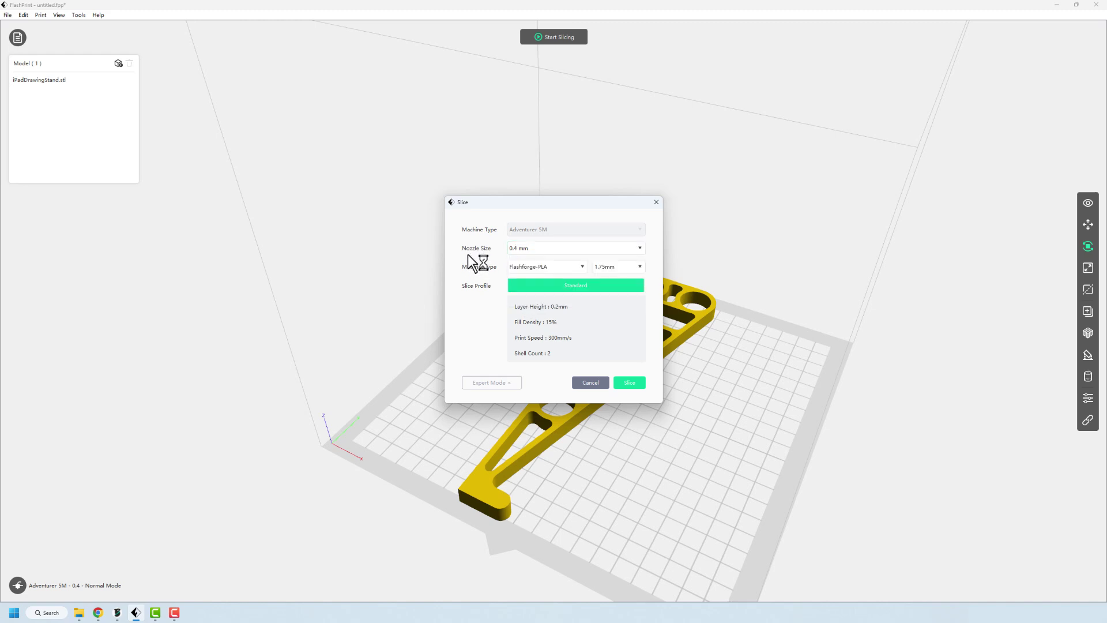
{"action": "left_click", "coordinate": [555, 269]}
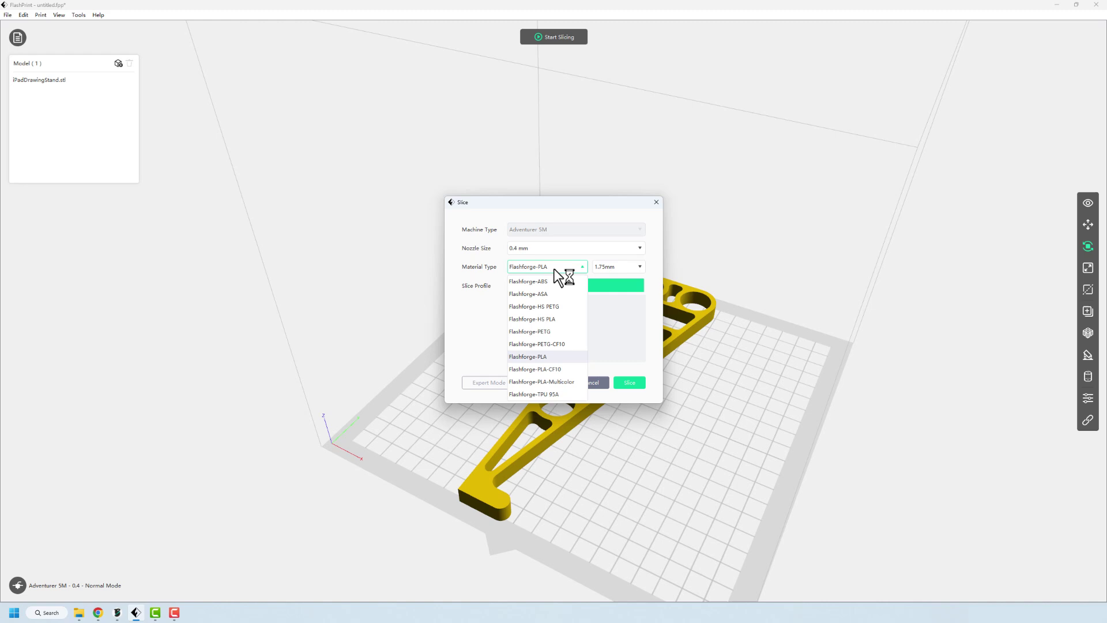
{"action": "left_click", "coordinate": [555, 268]}
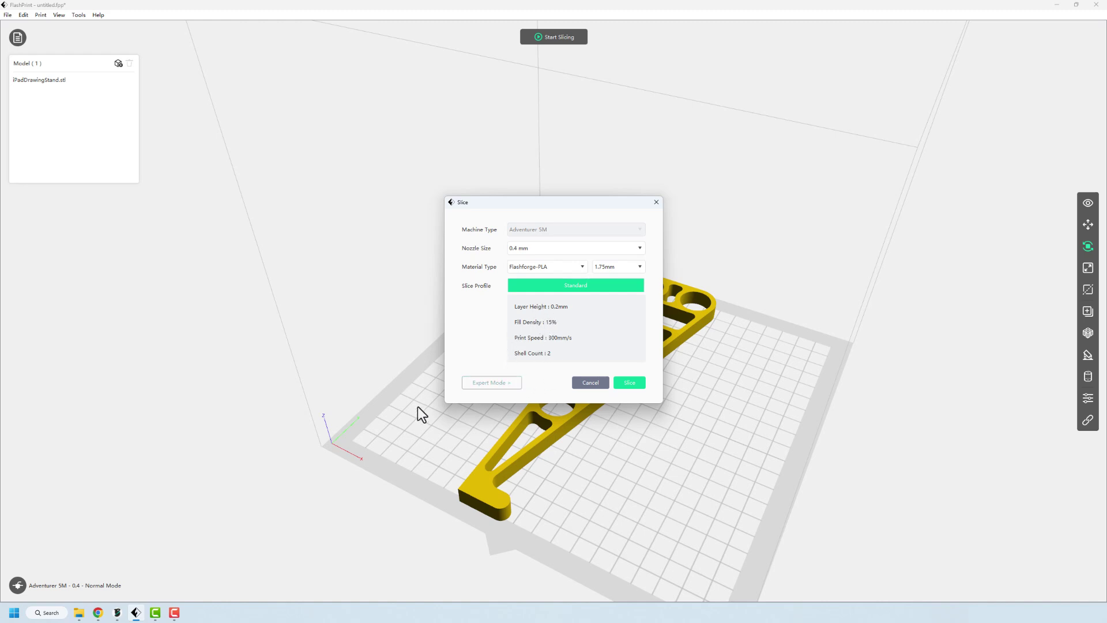
{"action": "left_click", "coordinate": [501, 383]}
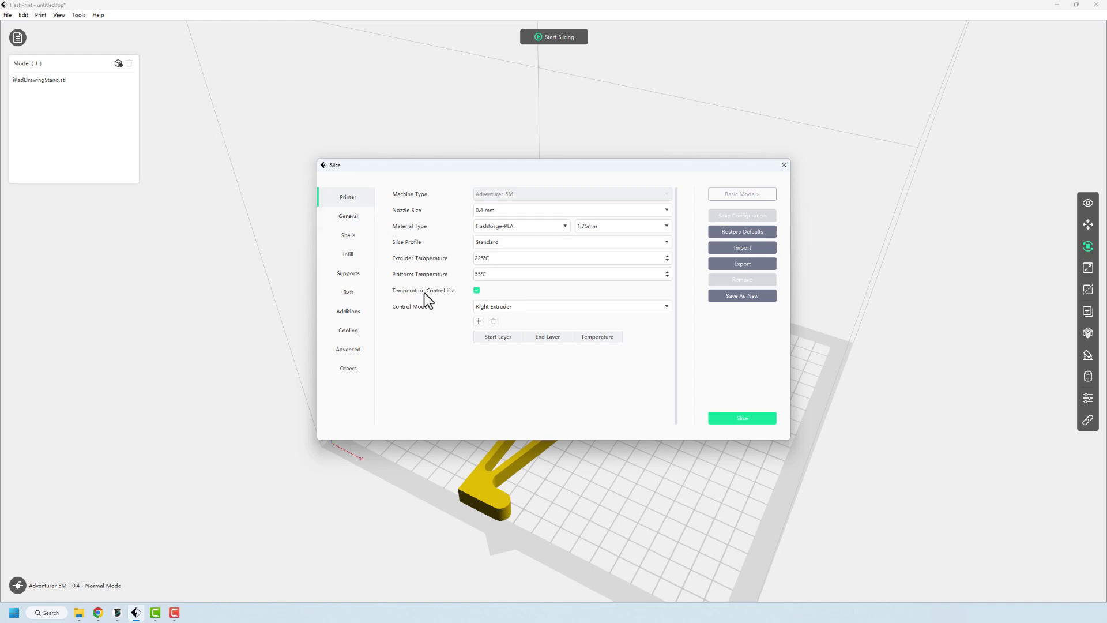
Review the layer height, shell and infill settings, keeping Grid as the fill pattern.
{"action": "left_click", "coordinate": [350, 218]}
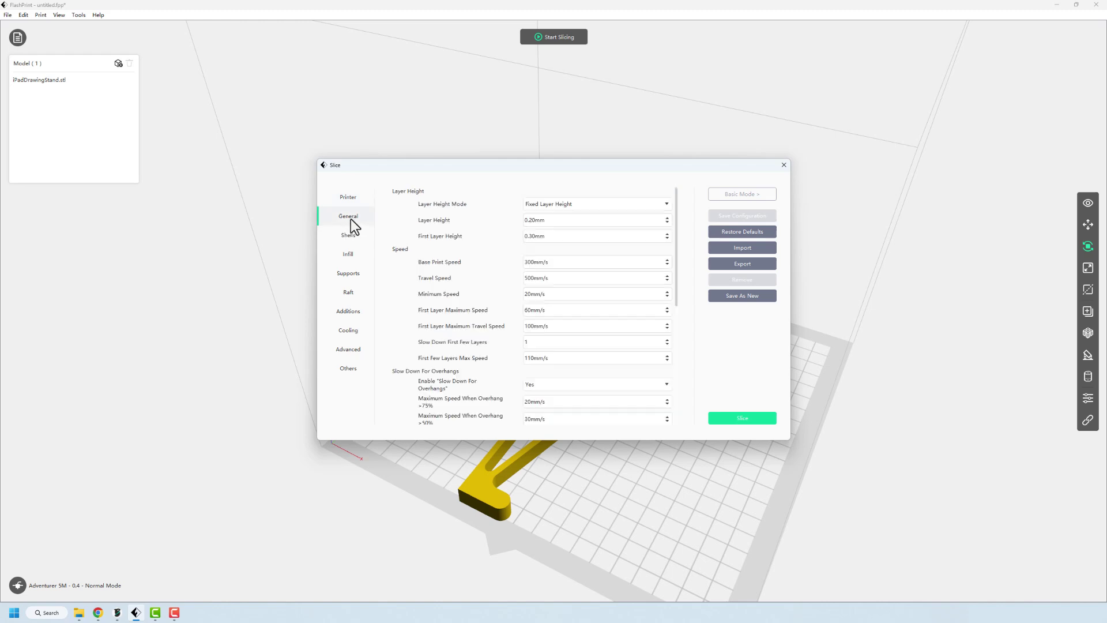
{"action": "left_click_drag", "start_coordinate": [676, 203], "coordinate": [510, 223]}
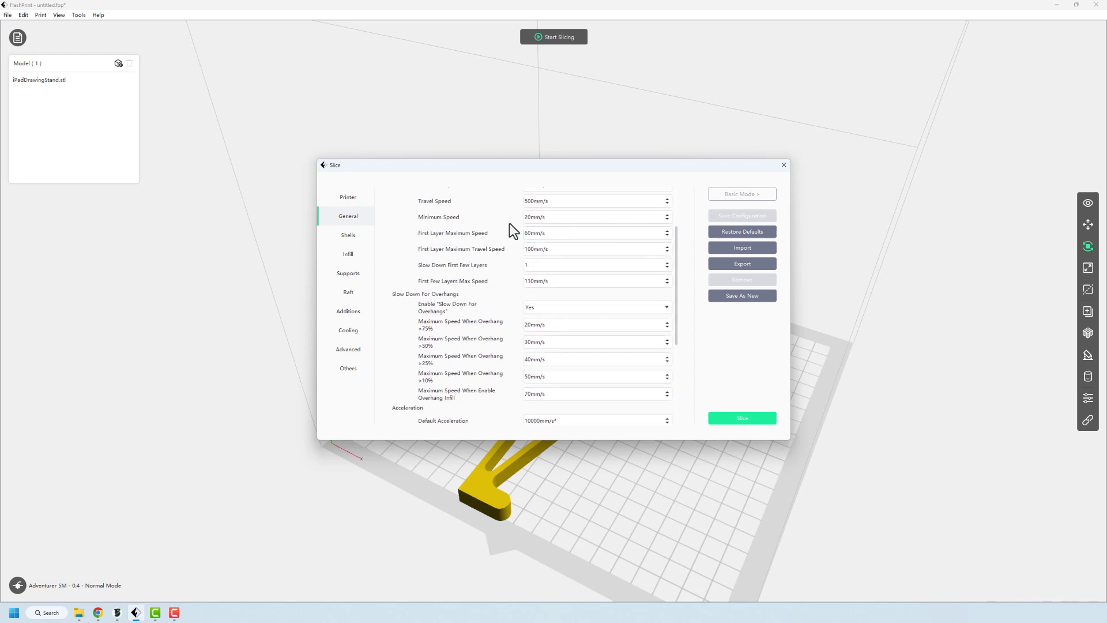
{"action": "left_click", "coordinate": [362, 234]}
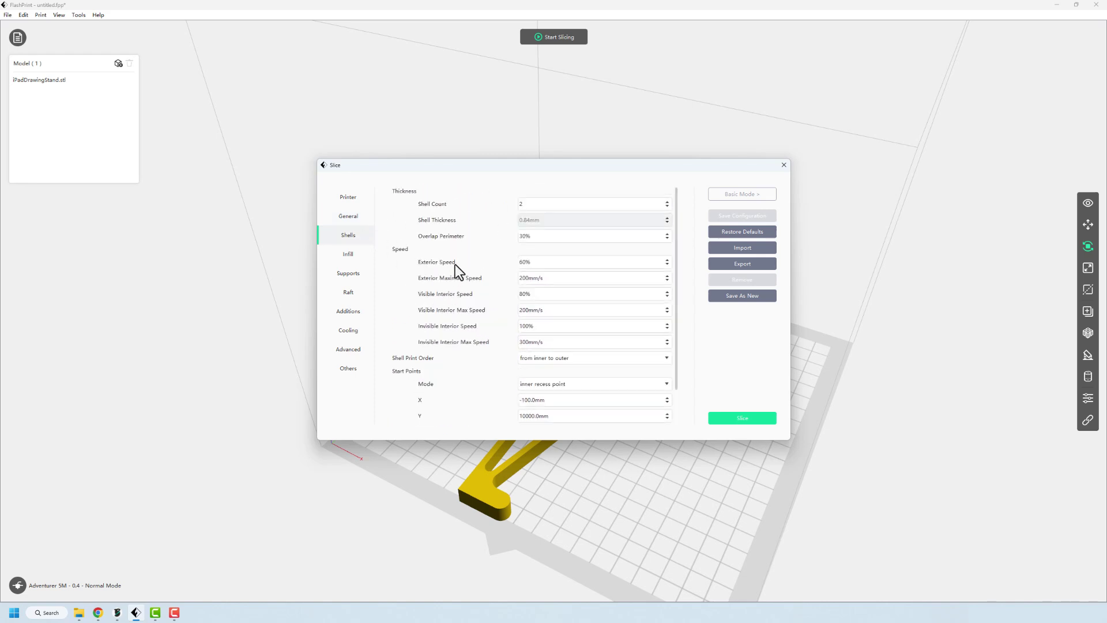
{"action": "left_click", "coordinate": [357, 253]}
{"action": "left_click", "coordinate": [535, 257]}
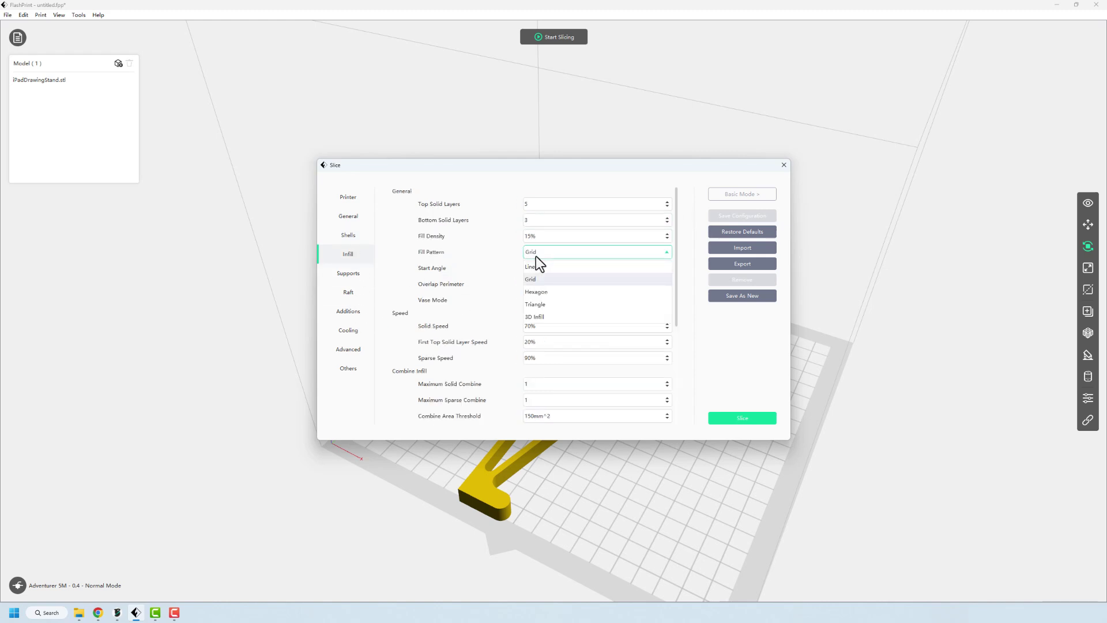
{"action": "left_click", "coordinate": [538, 256]}
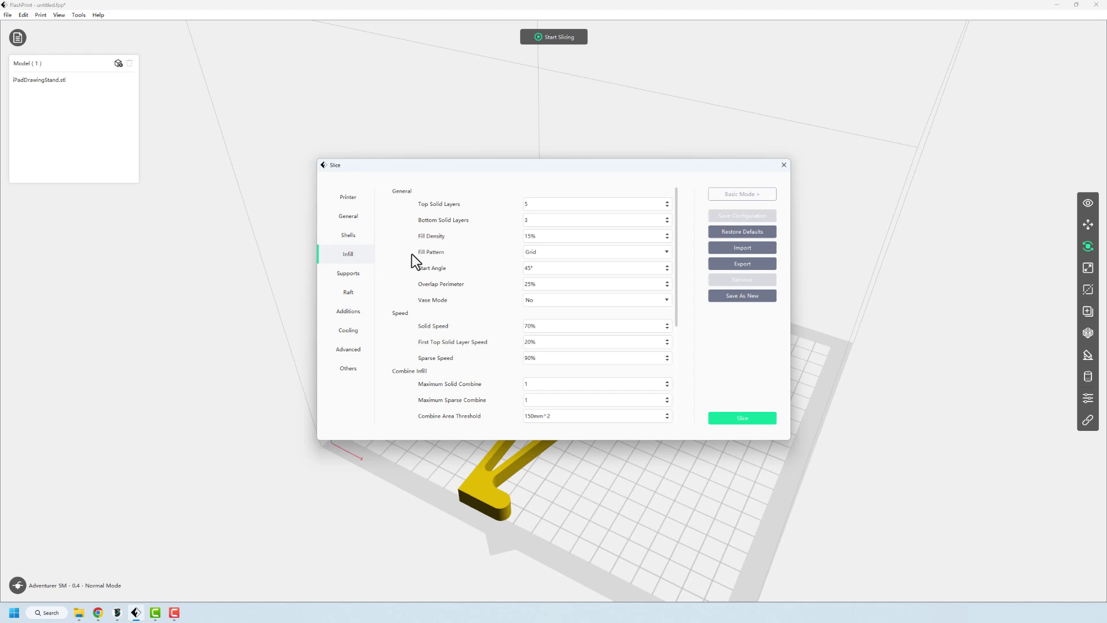
Check the support, raft, additions, cooling, advanced and other settings, then return to Basic Mode.
{"action": "left_click", "coordinate": [344, 274]}
{"action": "left_click", "coordinate": [346, 293]}
{"action": "left_click", "coordinate": [344, 312]}
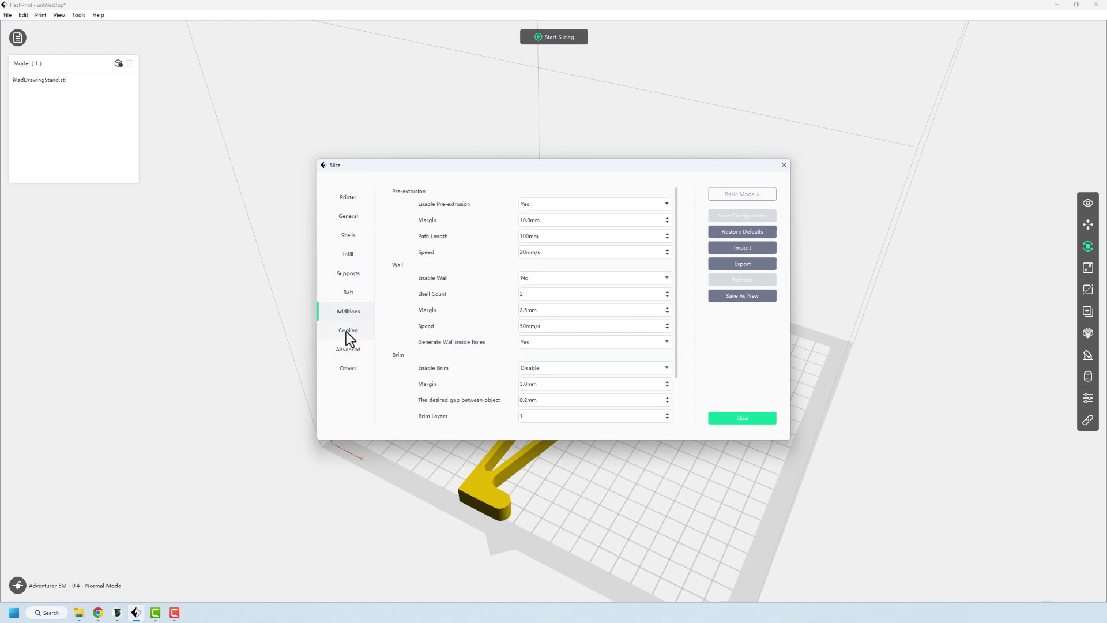
{"action": "left_click", "coordinate": [348, 331]}
{"action": "left_click", "coordinate": [349, 350]}
{"action": "left_click", "coordinate": [351, 375]}
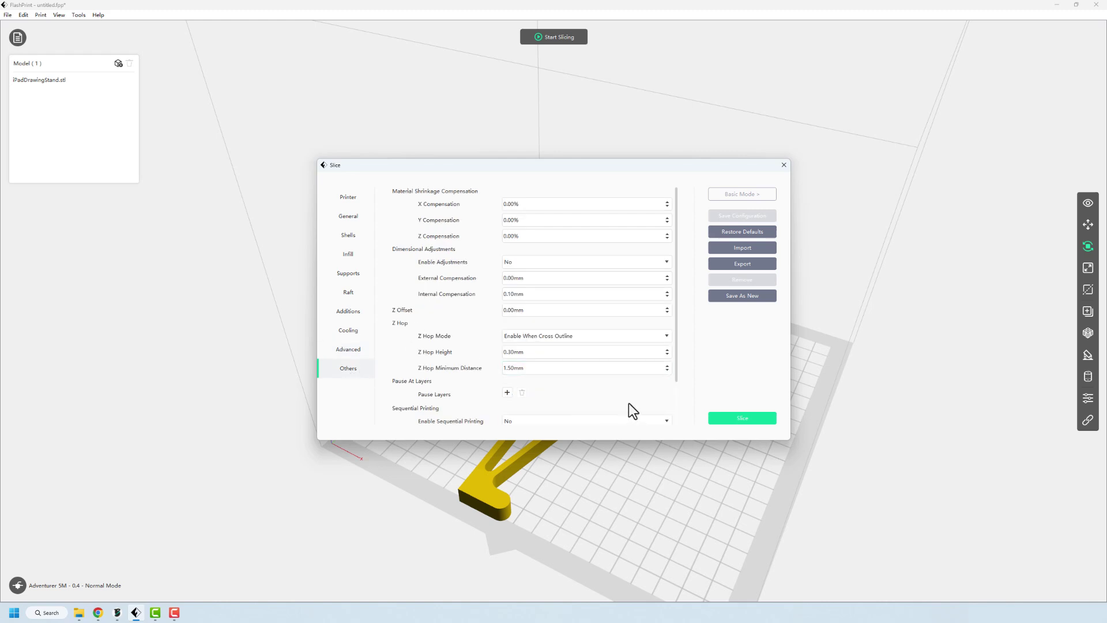
{"action": "left_click", "coordinate": [743, 194]}
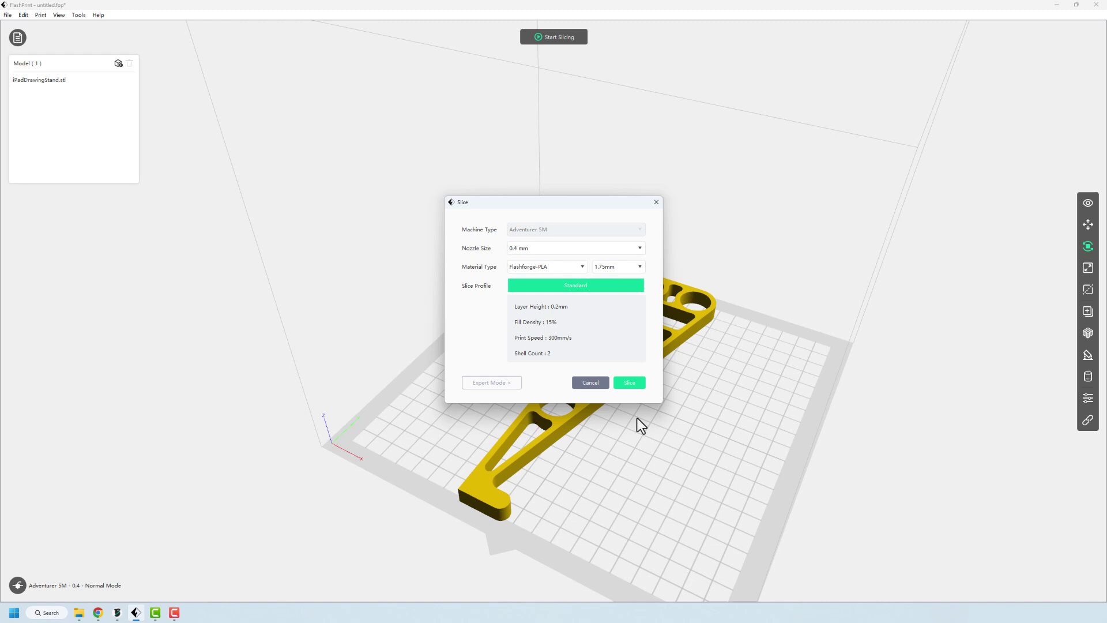
Slice the stand into iPadDrawingStand.gx and preview its 47 layers.
{"action": "left_click", "coordinate": [629, 383]}
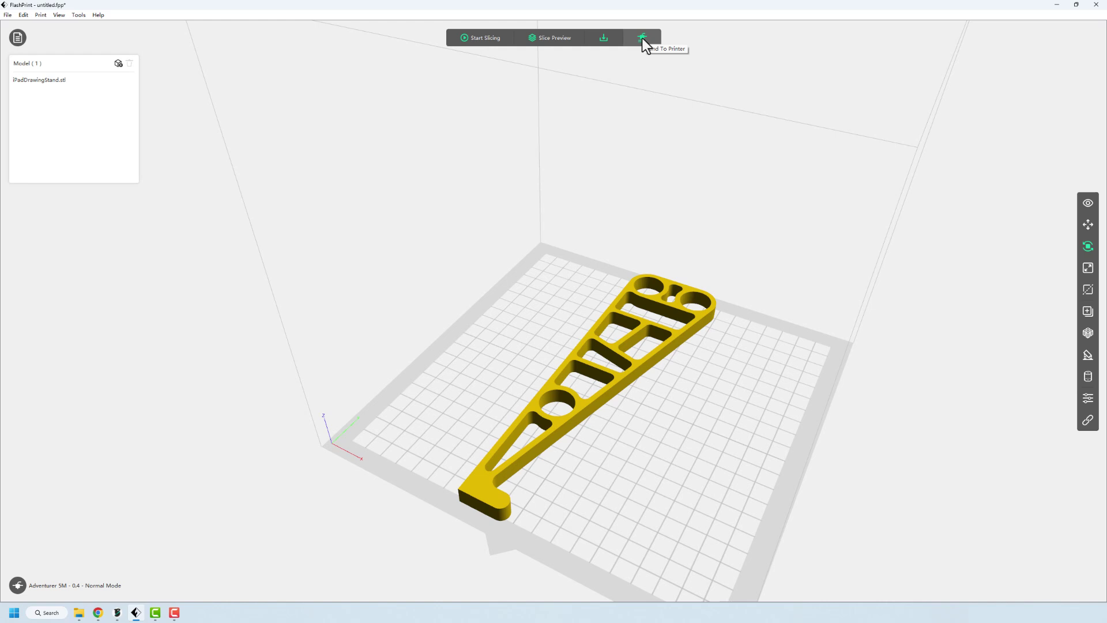
{"action": "left_click", "coordinate": [556, 40]}
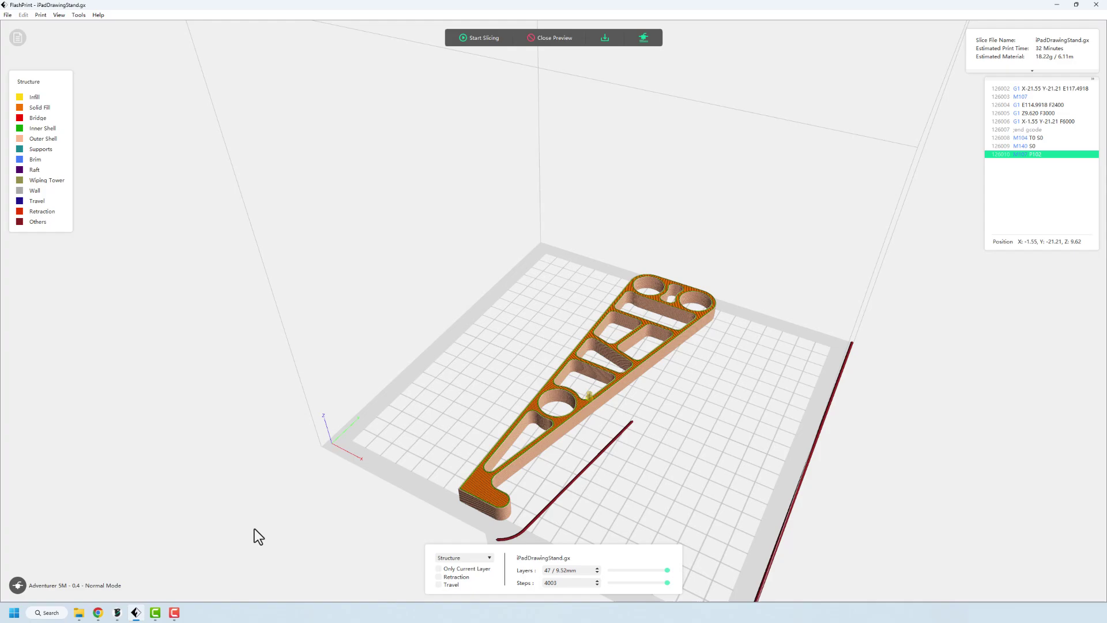
Switch to the Orca Slicer window holding the unsliced iPadDrawingStand.
{"action": "left_click", "coordinate": [117, 613]}
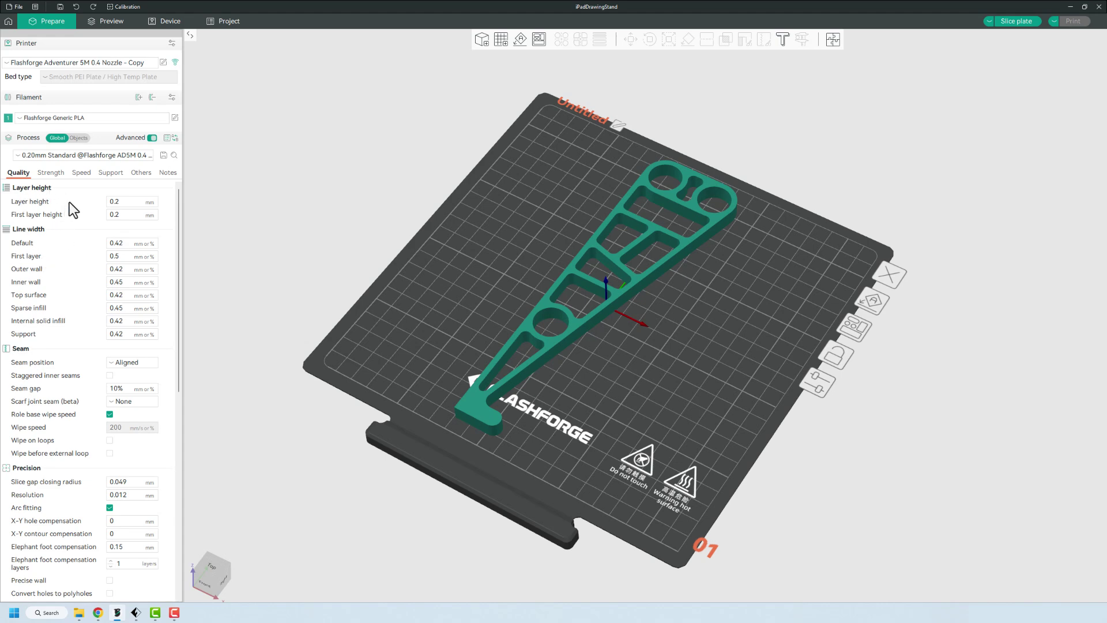
Check the Strength and Quality settings, then slice the plate for a 37m46s, 20.35 g preview.
{"action": "left_click", "coordinate": [51, 173]}
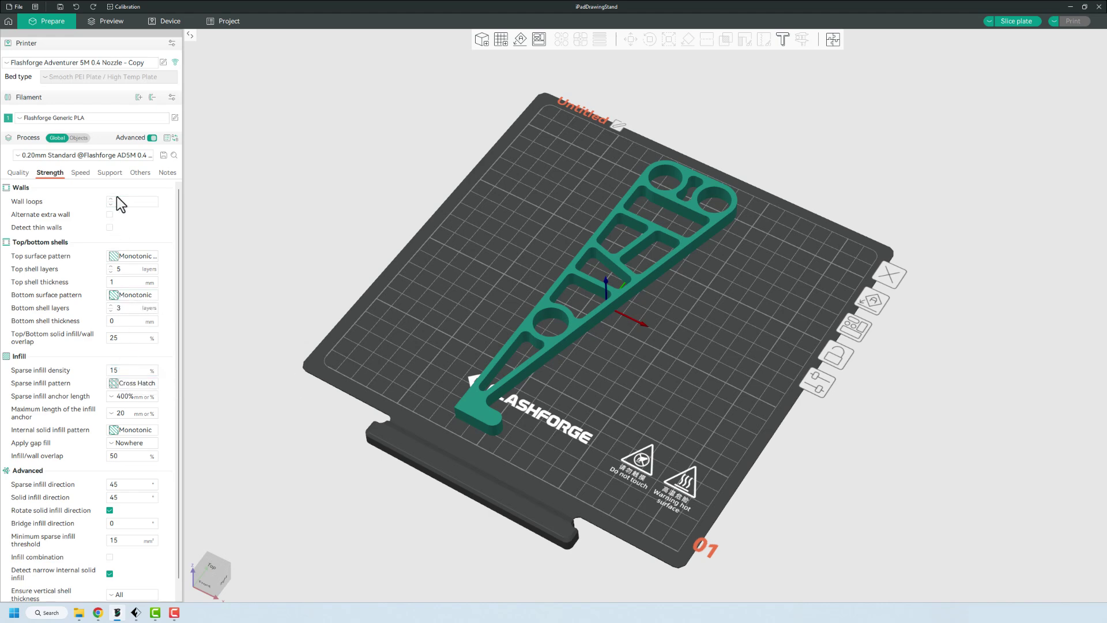
{"action": "left_click", "coordinate": [21, 173]}
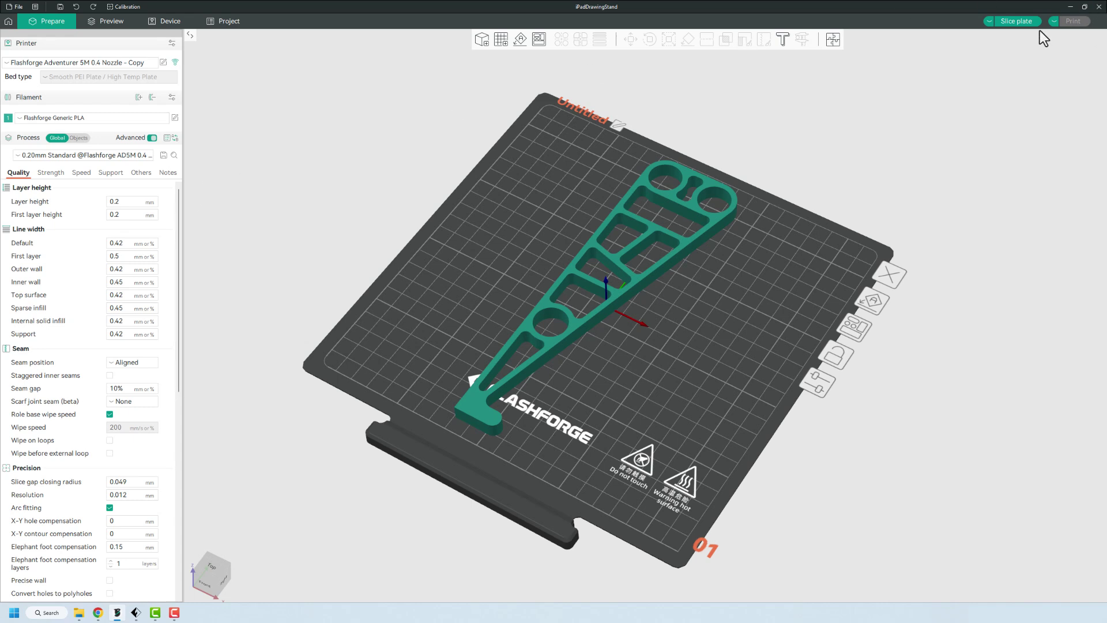
{"action": "left_click", "coordinate": [1011, 26]}
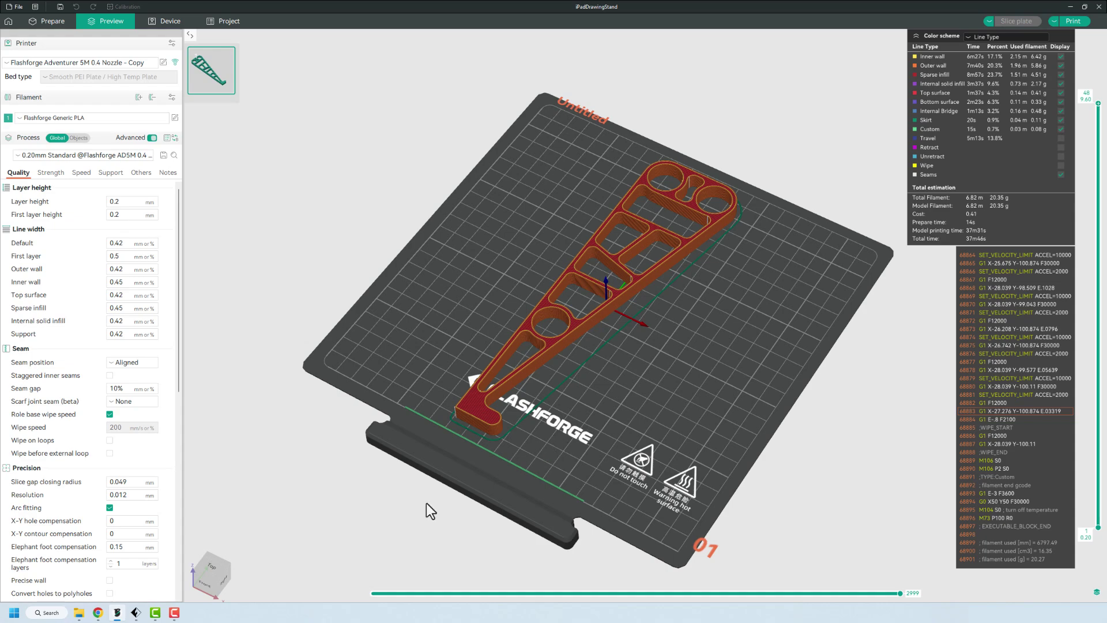
{"action": "left_click", "coordinate": [136, 612]}
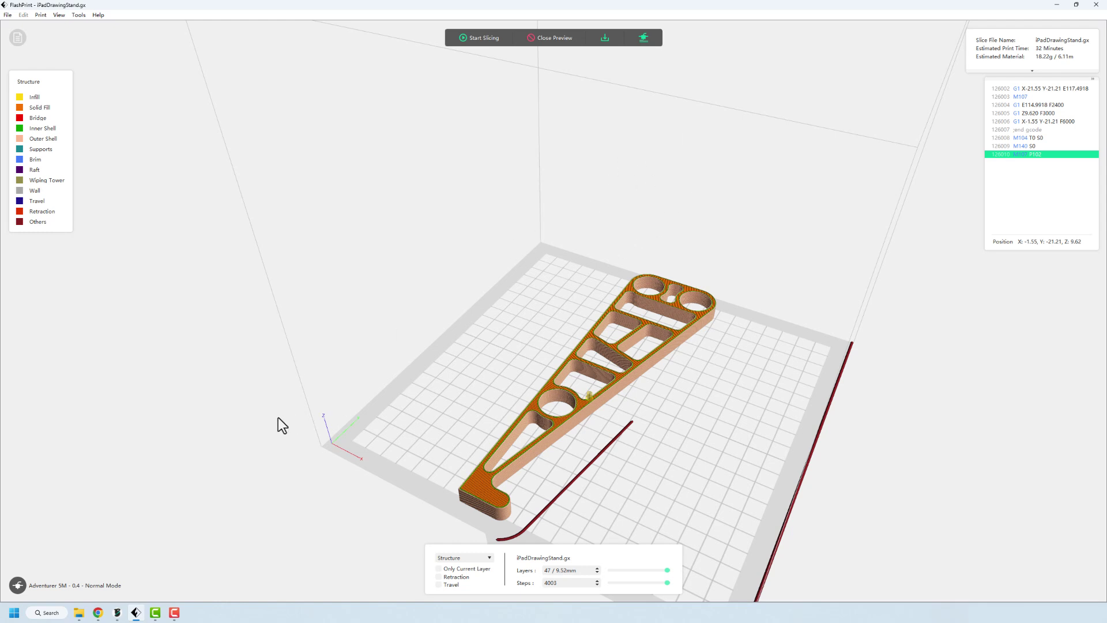
{"action": "left_click", "coordinate": [117, 612]}
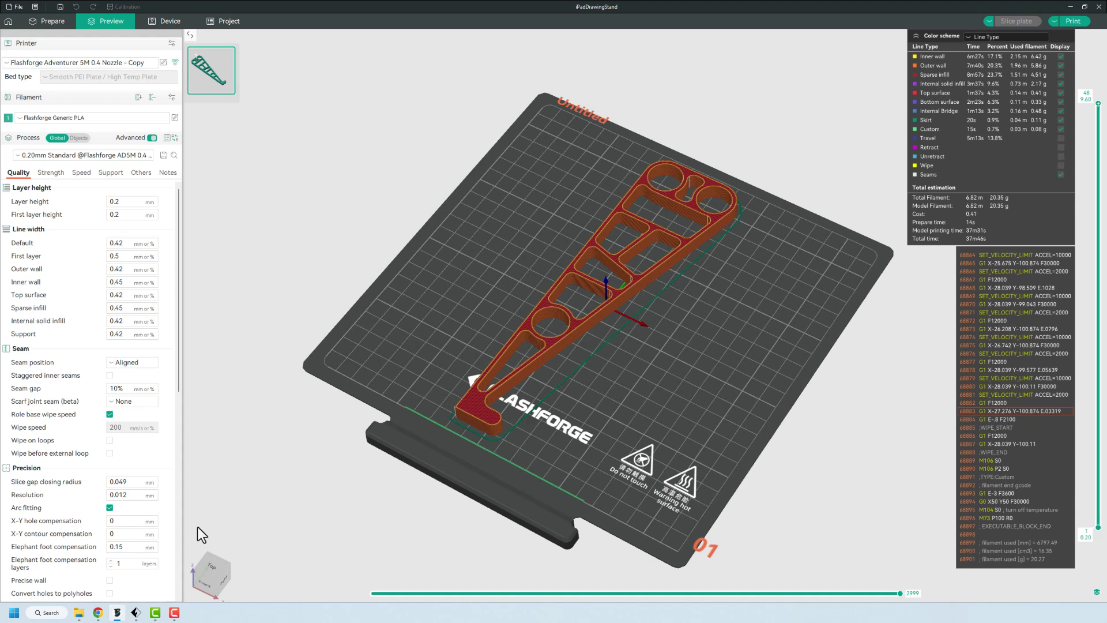
{"action": "left_click", "coordinate": [139, 612]}
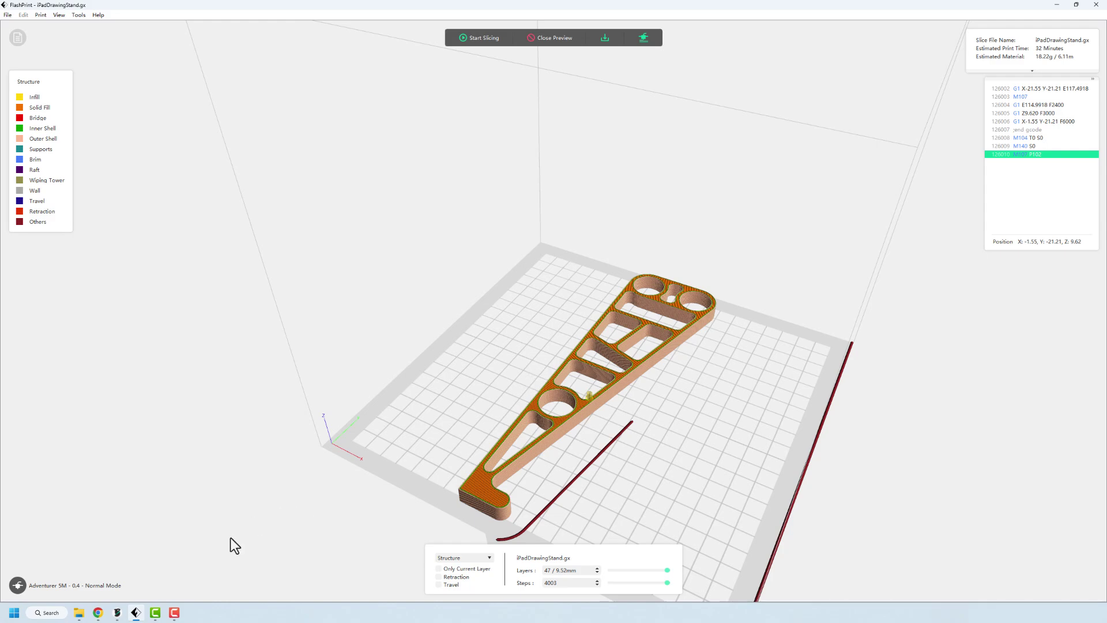
{"action": "left_click", "coordinate": [120, 615]}
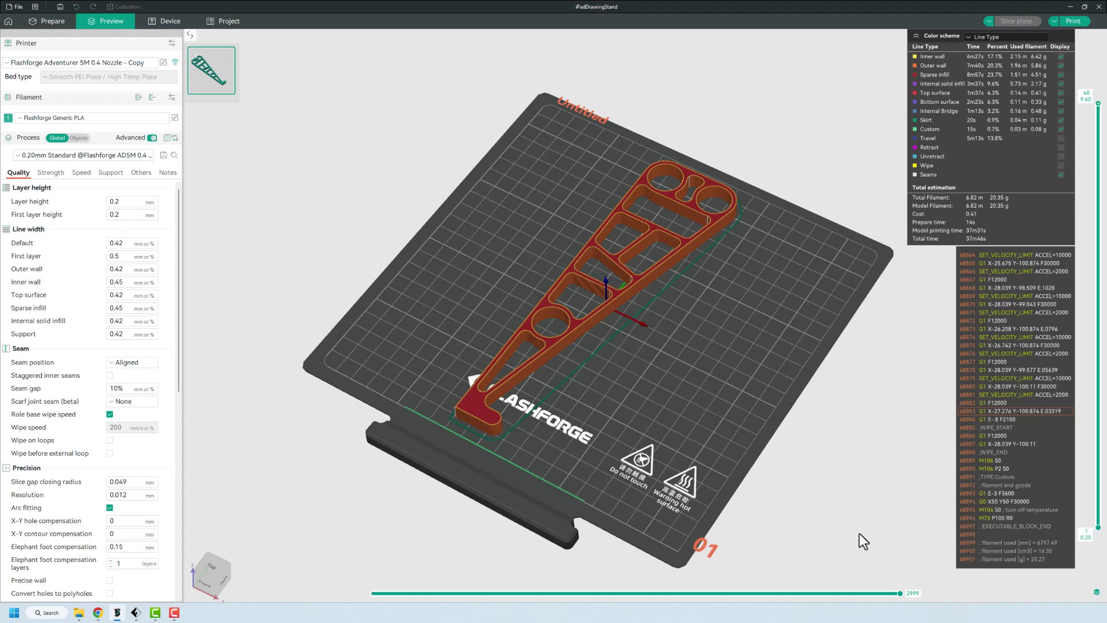
{"action": "left_click", "coordinate": [137, 613]}
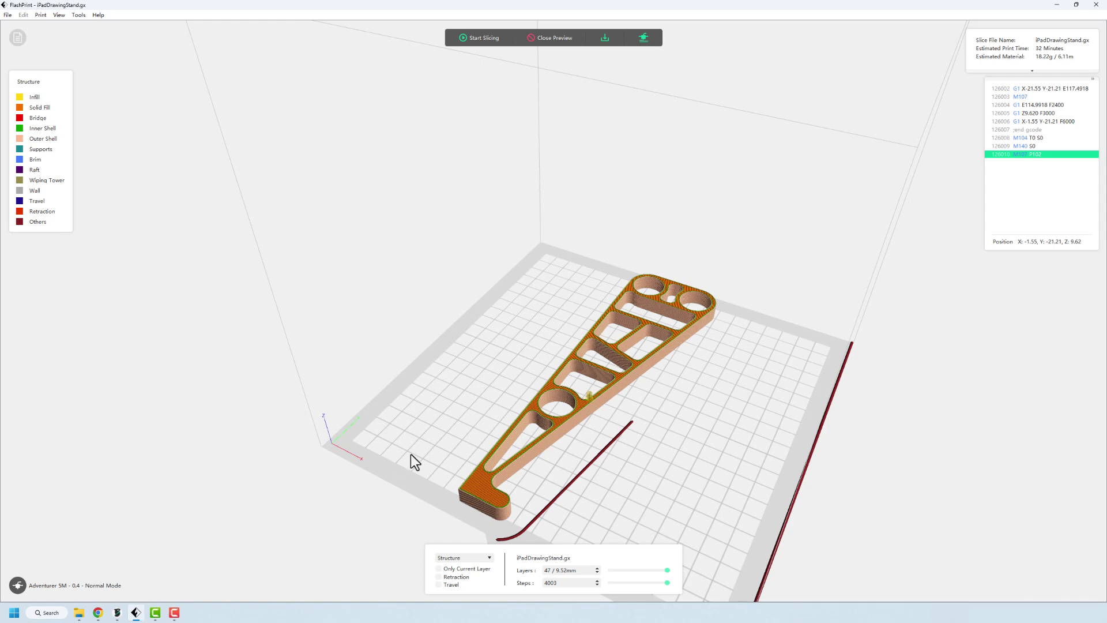
{"action": "scroll", "coordinate": [509, 448], "scroll_direction": "up", "scroll_amount": 2}
{"action": "scroll", "coordinate": [510, 448], "scroll_direction": "up", "scroll_amount": 2}
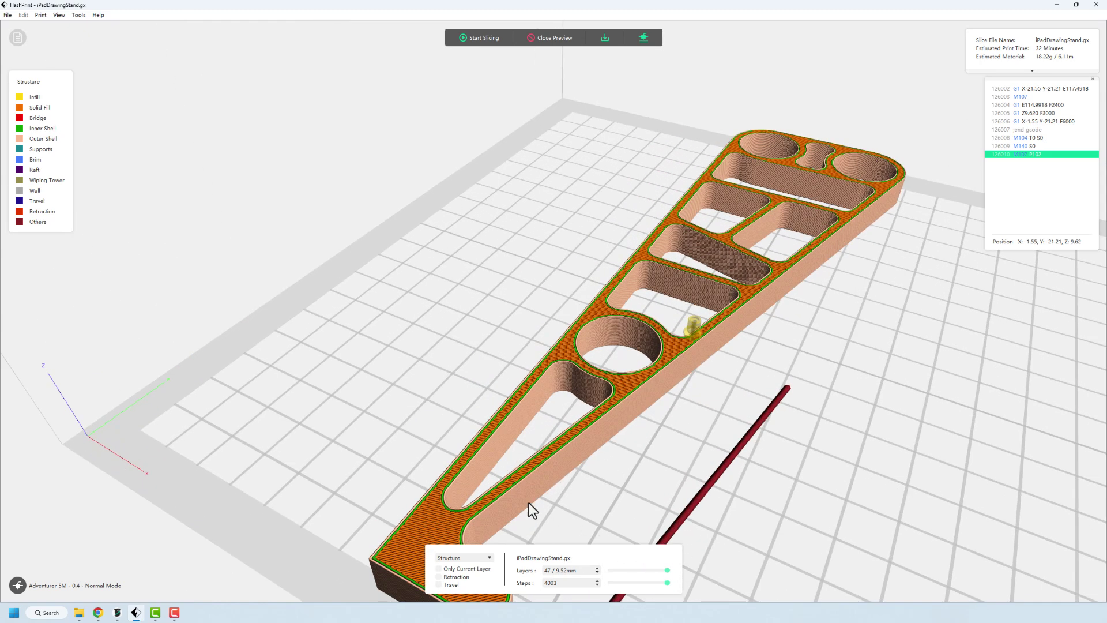
{"action": "scroll", "coordinate": [367, 488], "scroll_direction": "down", "scroll_amount": 3}
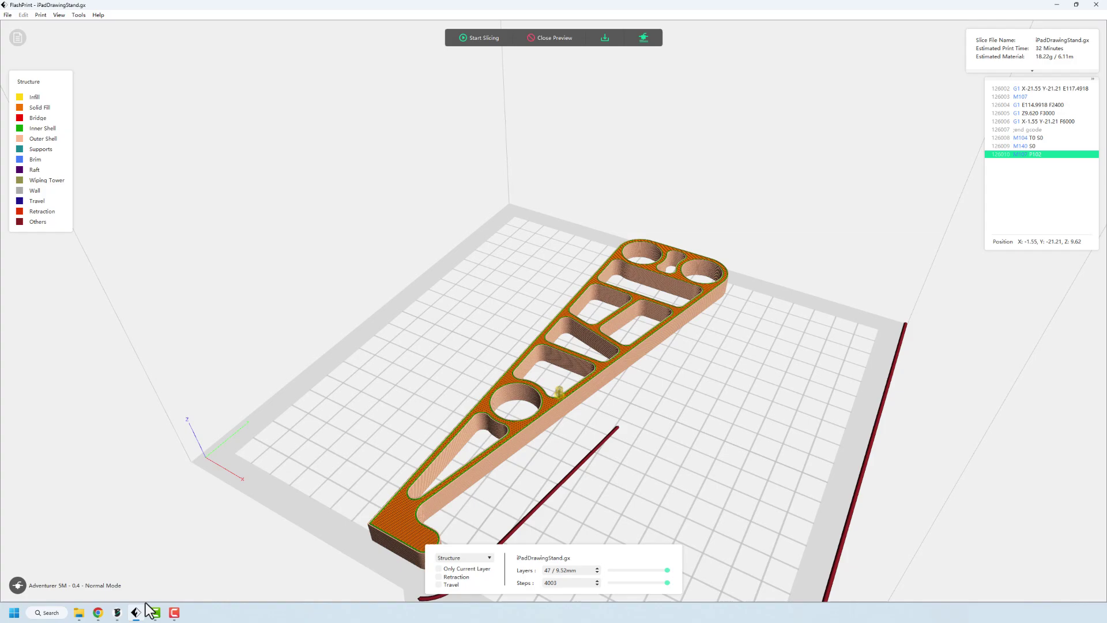
{"action": "left_click", "coordinate": [116, 615]}
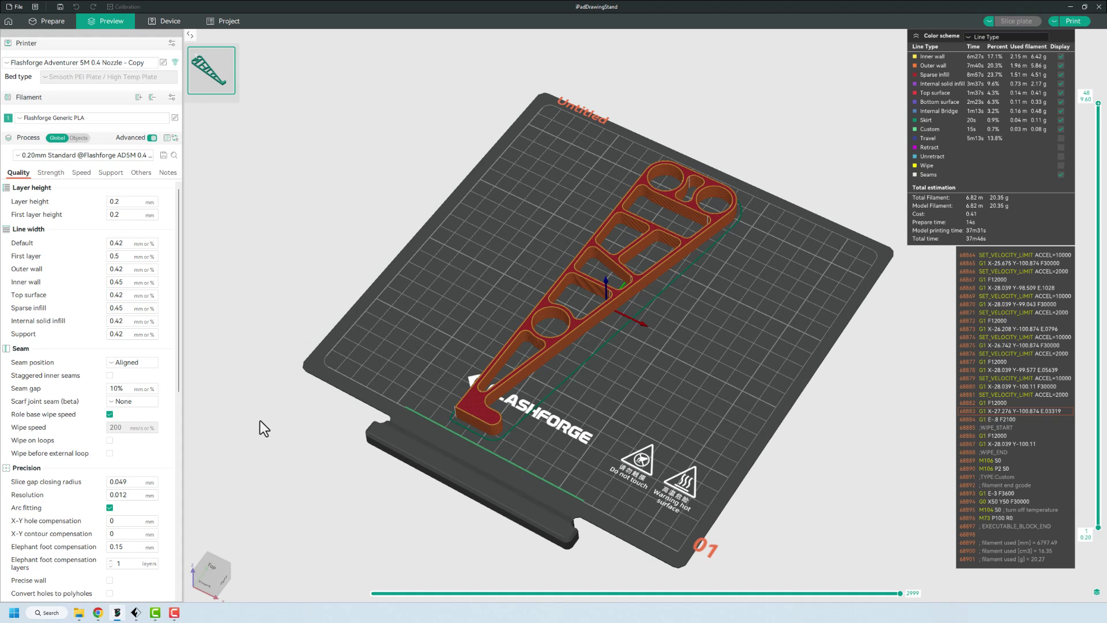
{"action": "key", "text": "1"}
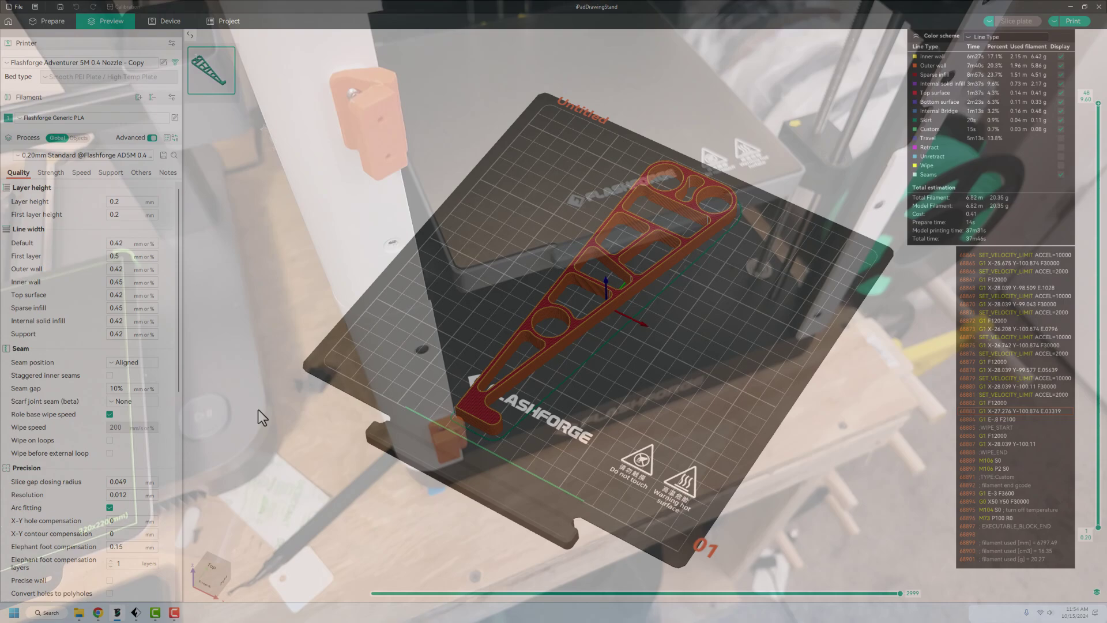